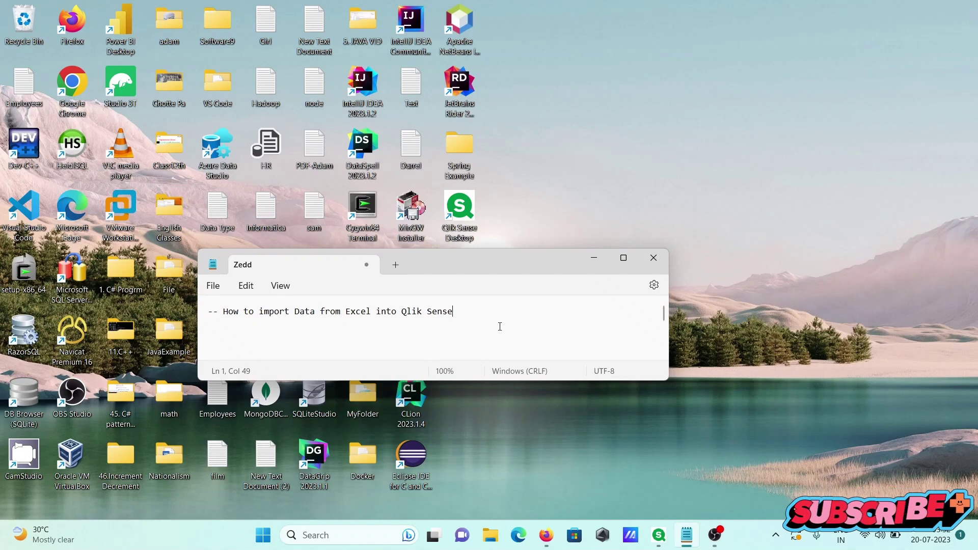
# Step: Move Notepad aside, bring Qlik Sense Desktop forward, and open the JoinTableExample app
pyautogui.click(594, 259)
pyautogui.click(660, 538)
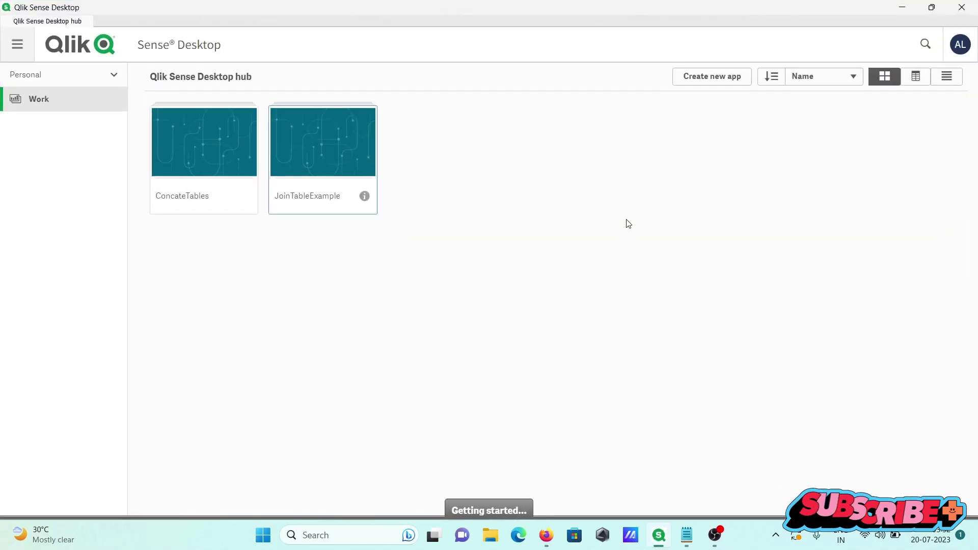
pyautogui.click(311, 152)
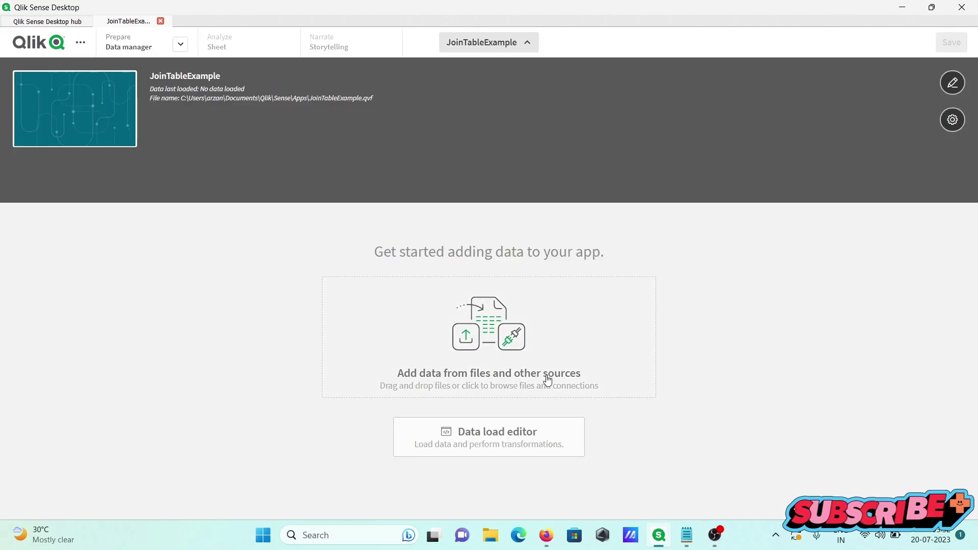
# Step: Choose My computer as the Add data file location and focus the empty Path field
pyautogui.click(490, 327)
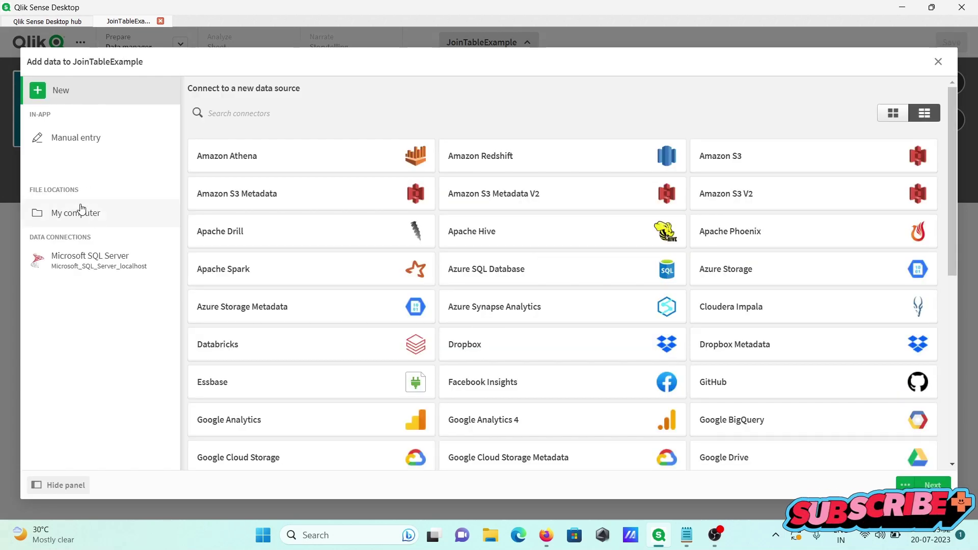
pyautogui.click(65, 218)
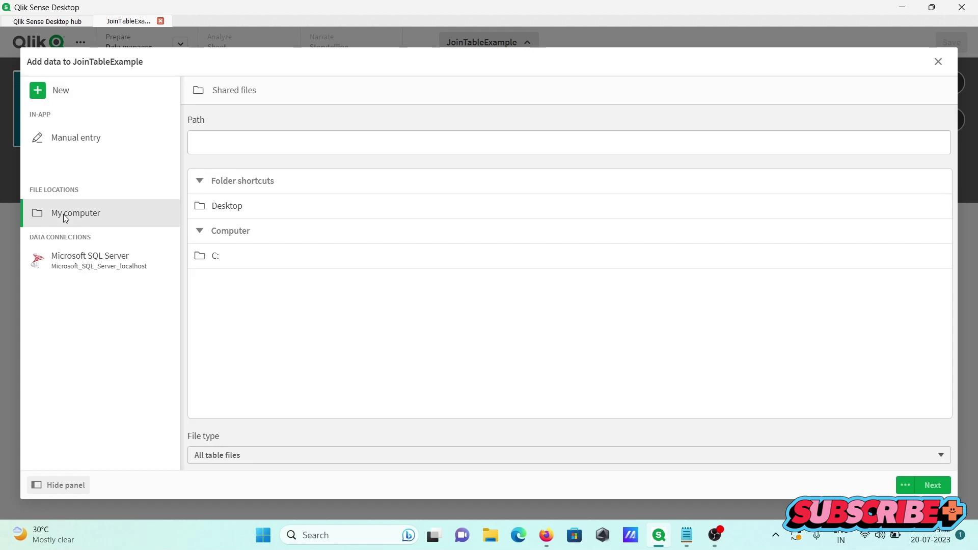
pyautogui.click(215, 148)
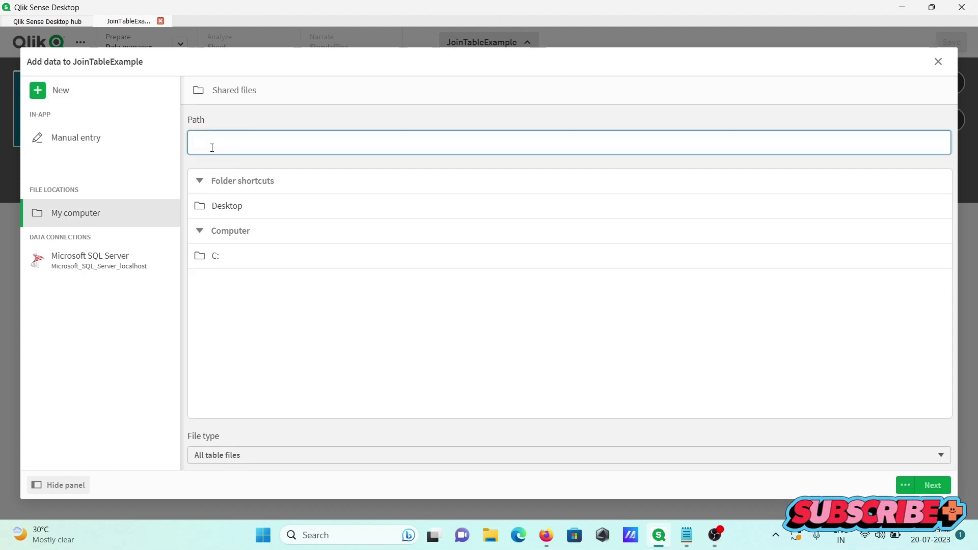
# Step: Open MyFolder in File Explorer and copy its full folder path from the address bar
pyautogui.click(911, 5)
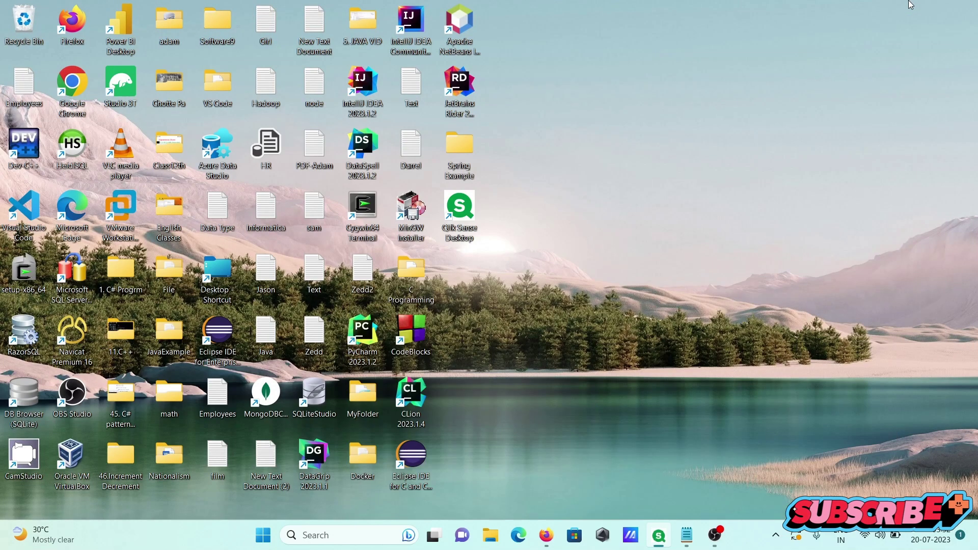
pyautogui.doubleClick(363, 402)
pyautogui.click(298, 74)
pyautogui.hotkey('ctrl', 'c')
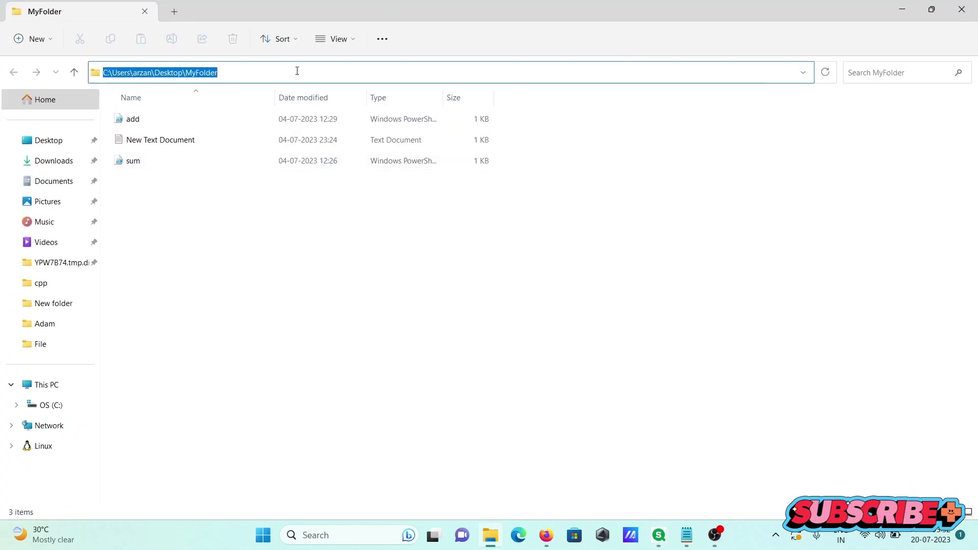
pyautogui.doubleClick(893, 5)
pyautogui.click(897, 15)
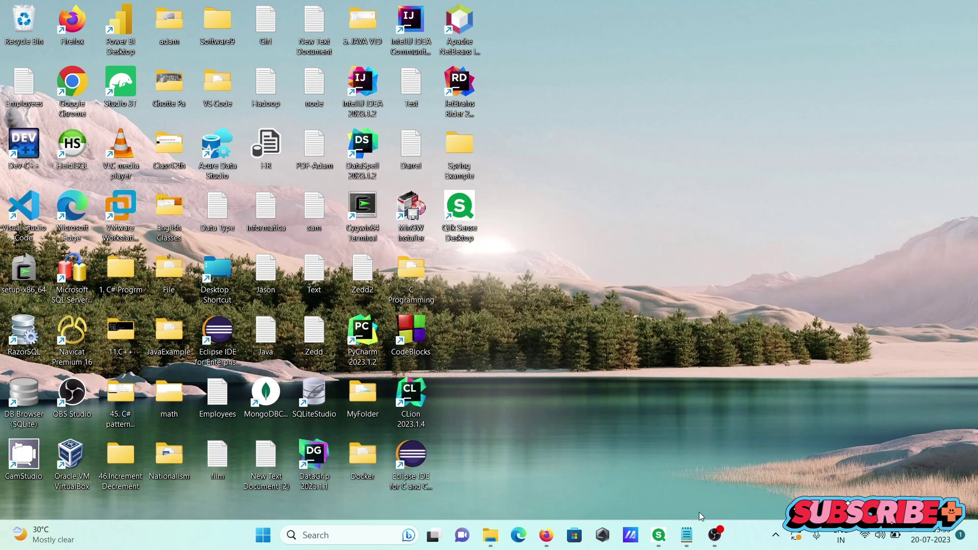
# Step: Paste the path into Qlik's Path field, trimmed down to the Desktop folder
pyautogui.click(659, 535)
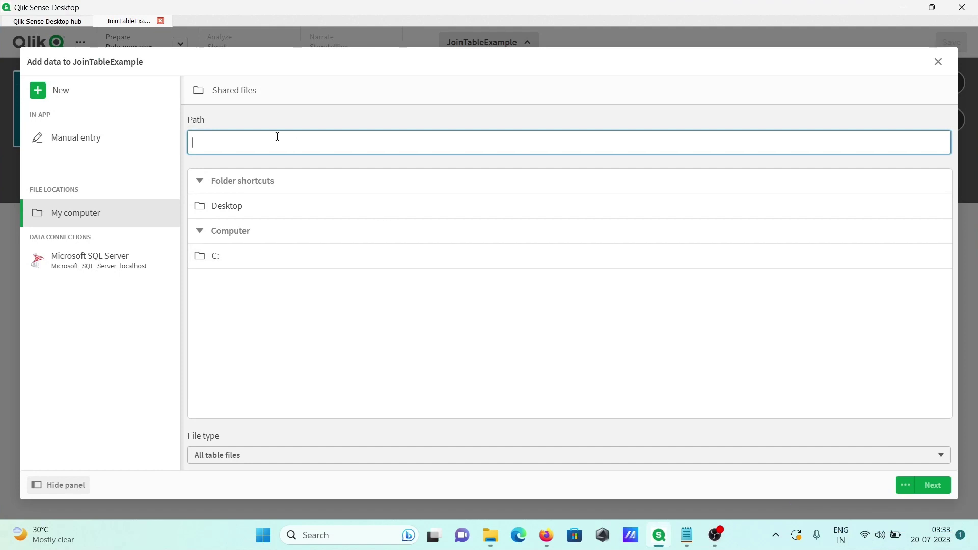
pyautogui.hotkey('ctrl', 'v')
pyautogui.press('BackSpace')
pyautogui.press('BackSpace')
pyautogui.press('BackSpace')
pyautogui.press('BackSpace')
pyautogui.press('BackSpace')
pyautogui.press('Return')
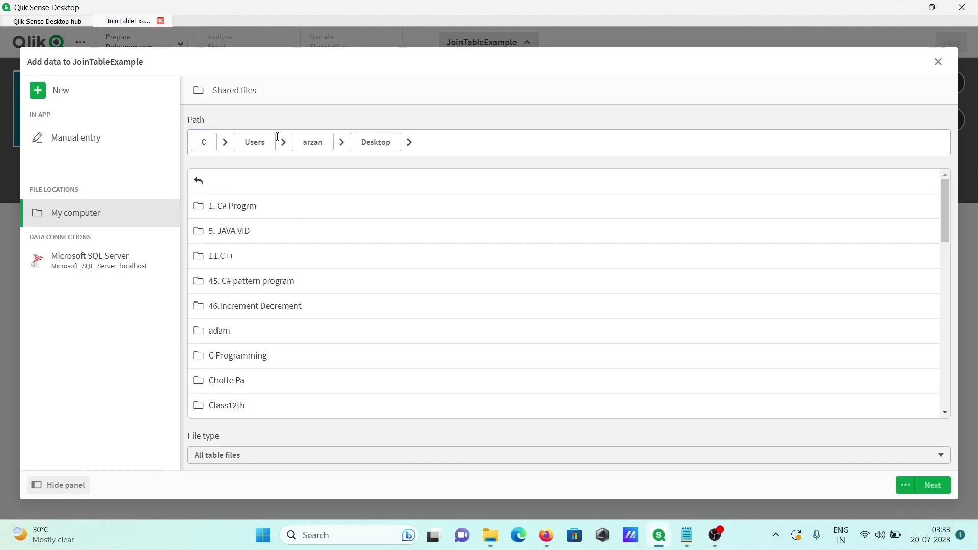
pyautogui.click(903, 7)
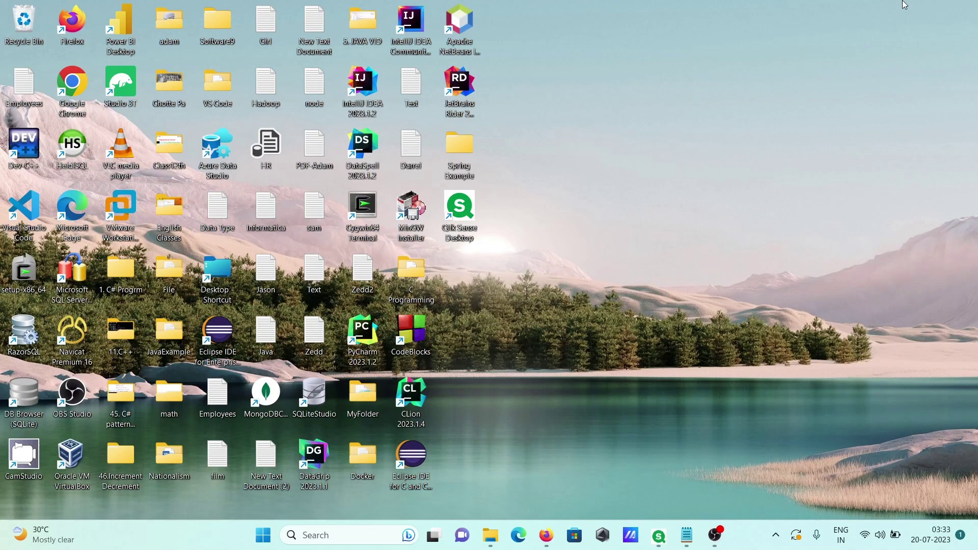
pyautogui.rightClick(26, 90)
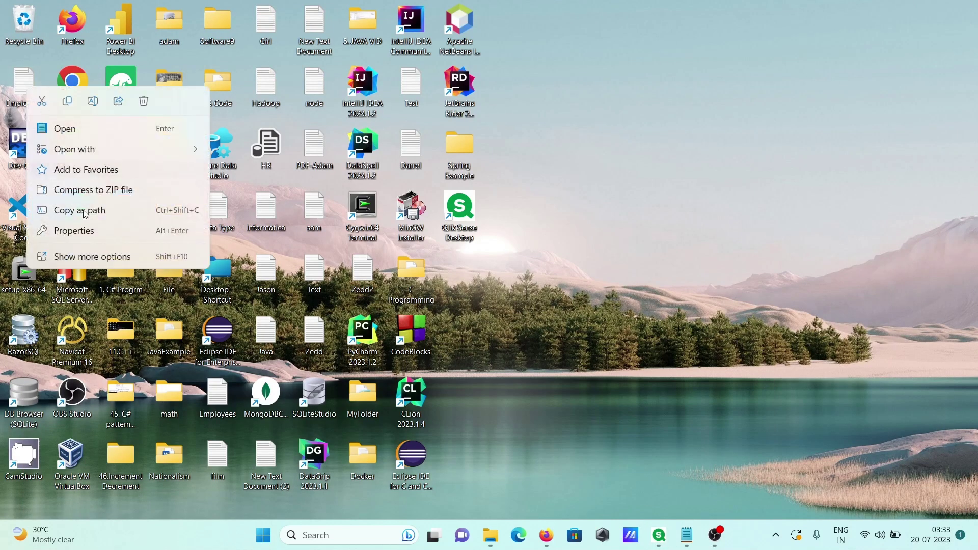
pyautogui.click(70, 232)
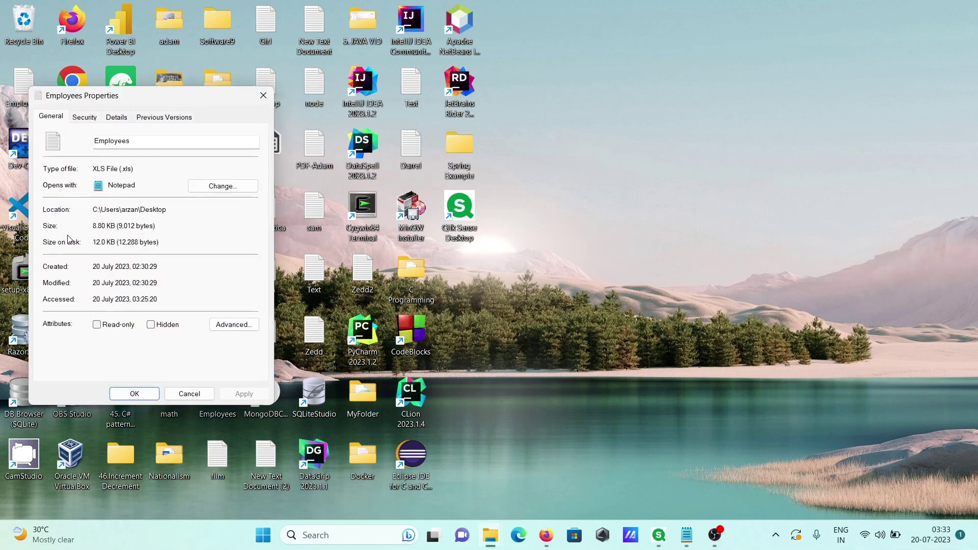
pyautogui.click(135, 394)
pyautogui.doubleClick(29, 82)
pyautogui.click(623, 258)
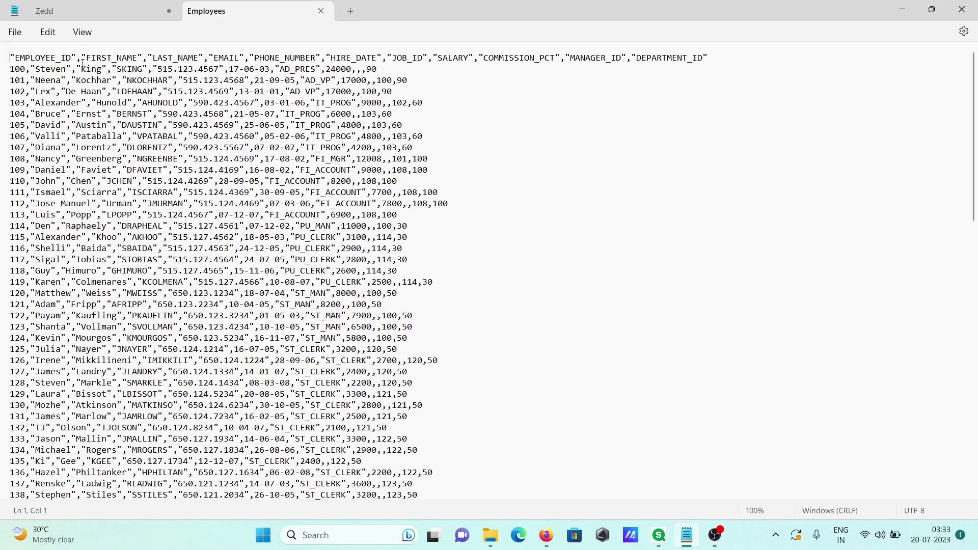
pyautogui.click(321, 14)
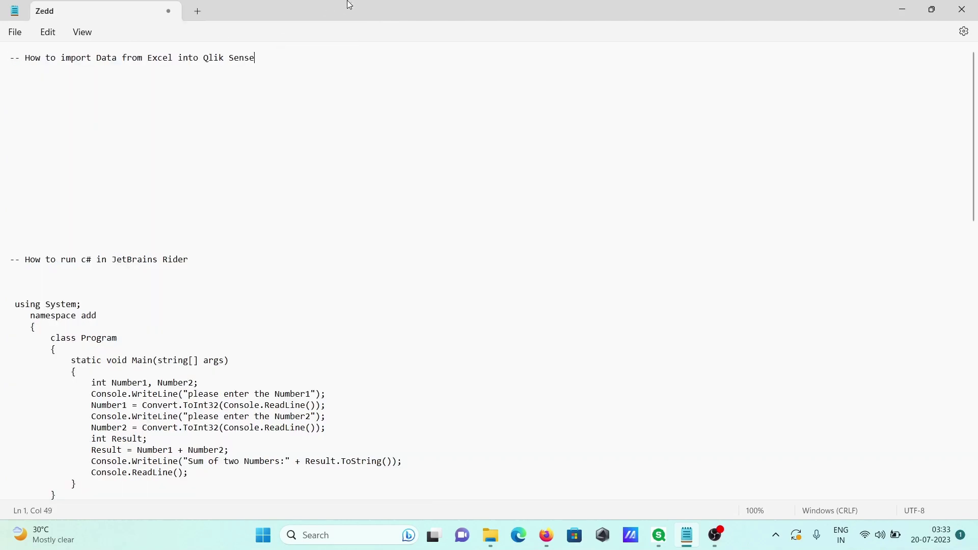
# Step: Return to Qlik Sense and select Employees.xls from the Desktop folder list
pyautogui.click(913, 5)
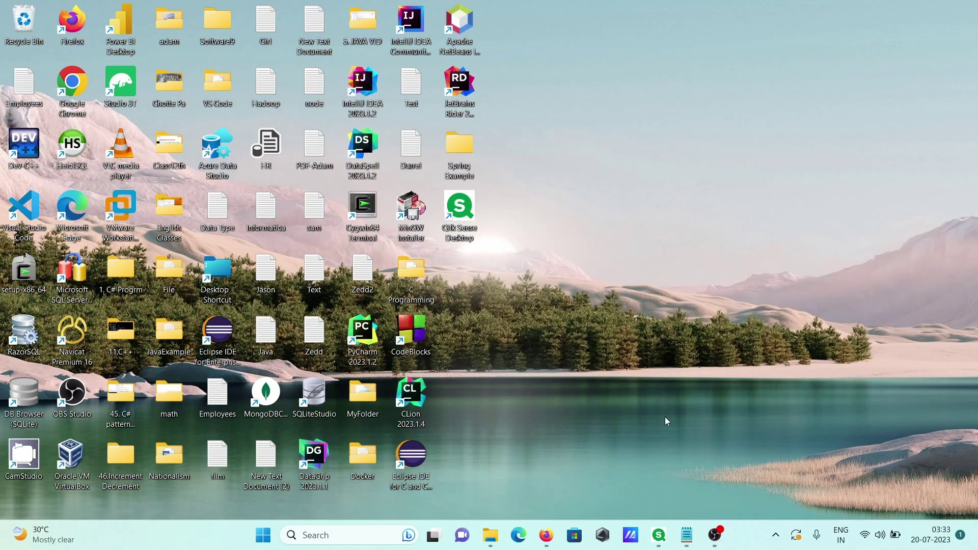
pyautogui.click(660, 536)
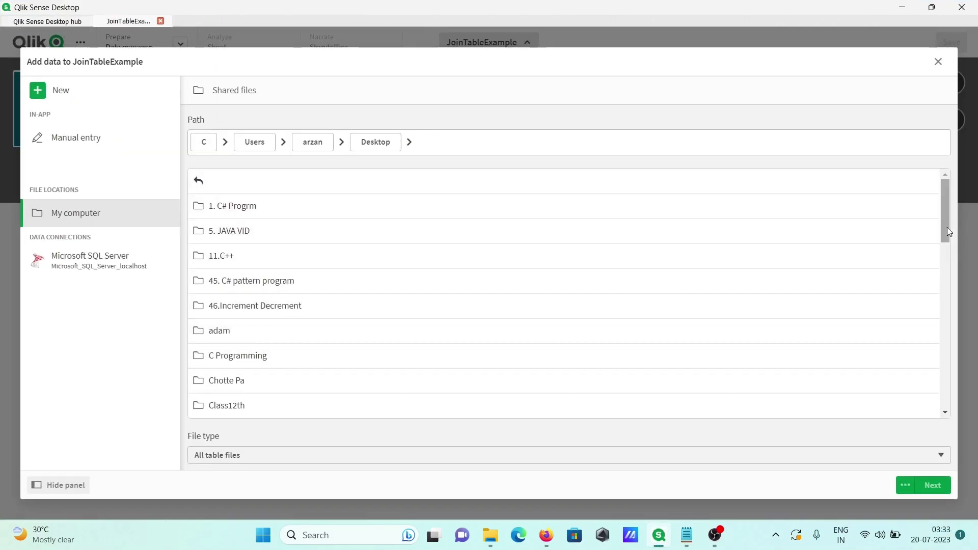
pyautogui.moveTo(940, 212); pyautogui.dragTo(950, 350)
pyautogui.click(251, 197)
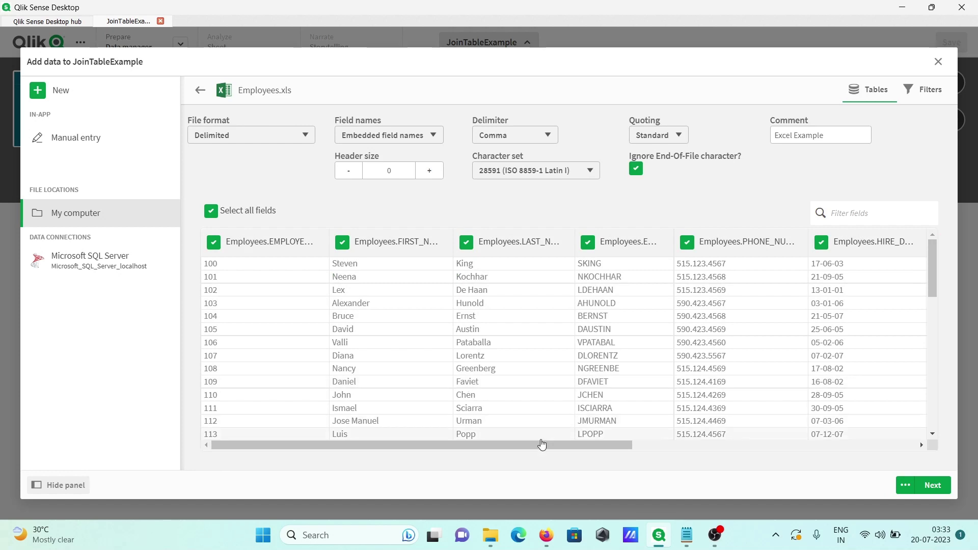
pyautogui.click(526, 138)
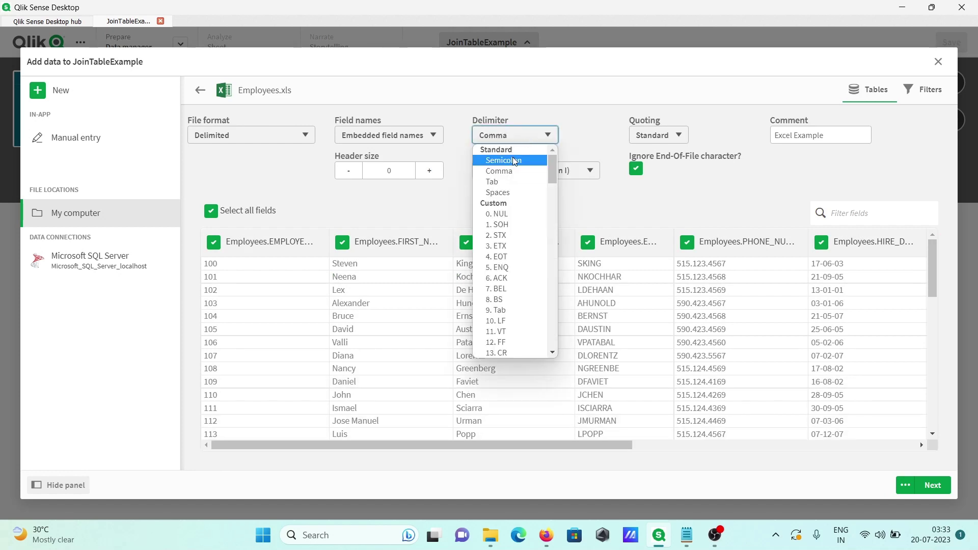
pyautogui.click(513, 158)
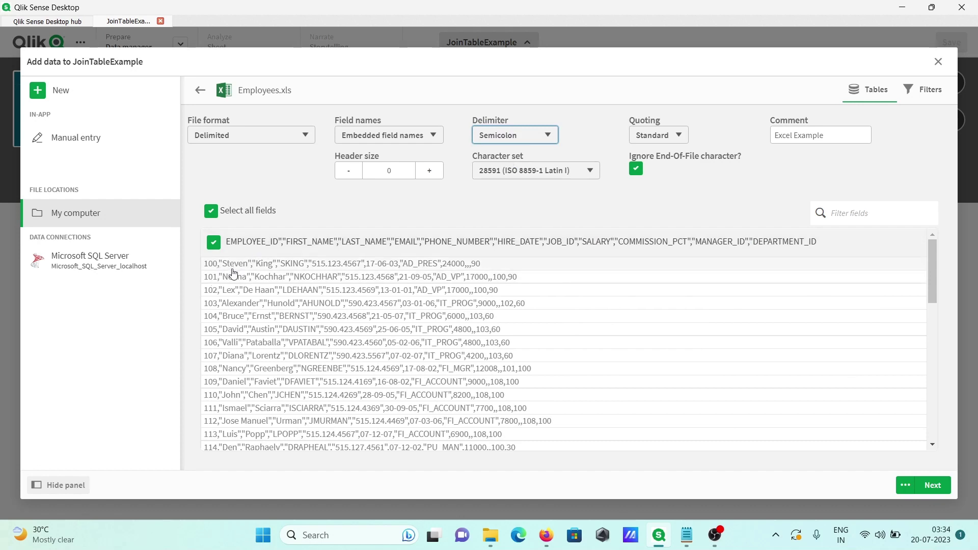
pyautogui.click(523, 138)
pyautogui.click(503, 172)
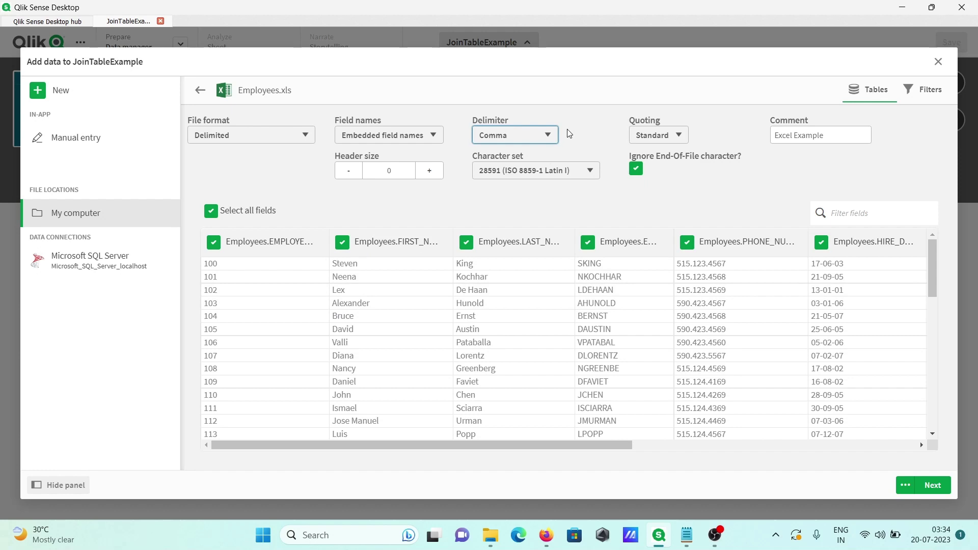
pyautogui.click(507, 141)
pyautogui.click(489, 182)
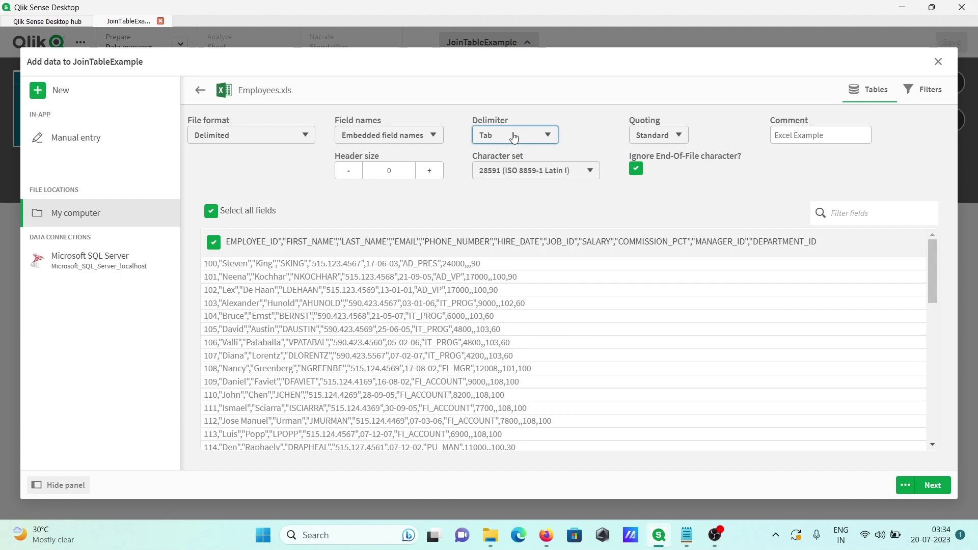
pyautogui.click(497, 137)
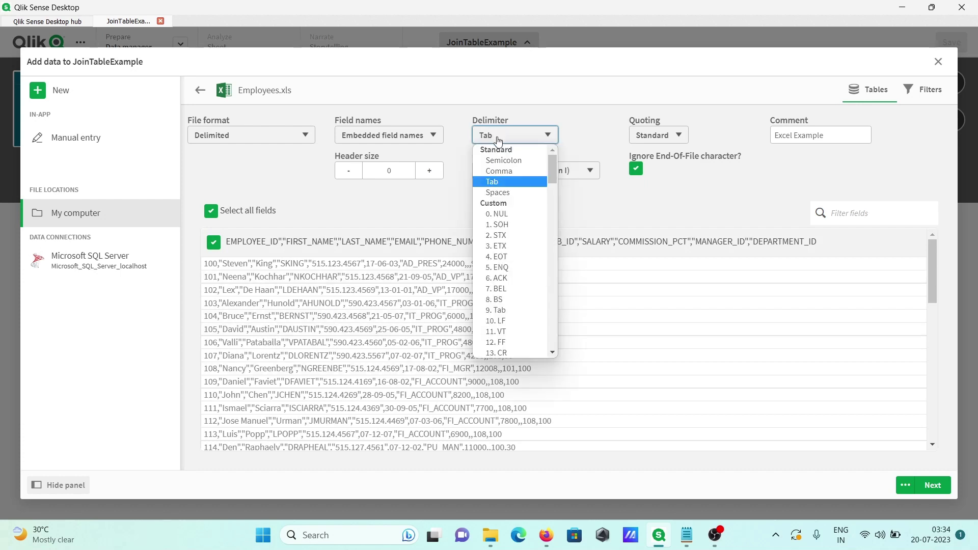
pyautogui.click(506, 173)
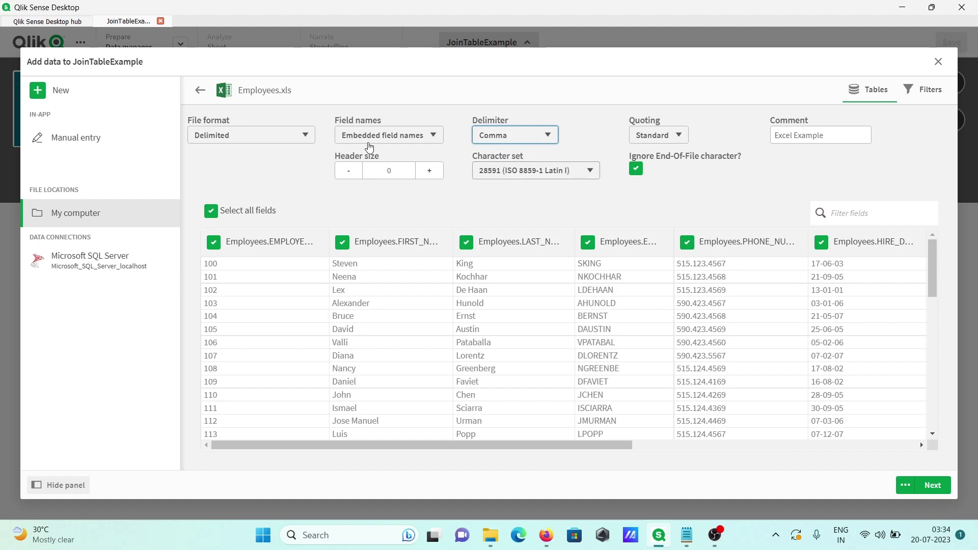
pyautogui.click(302, 134)
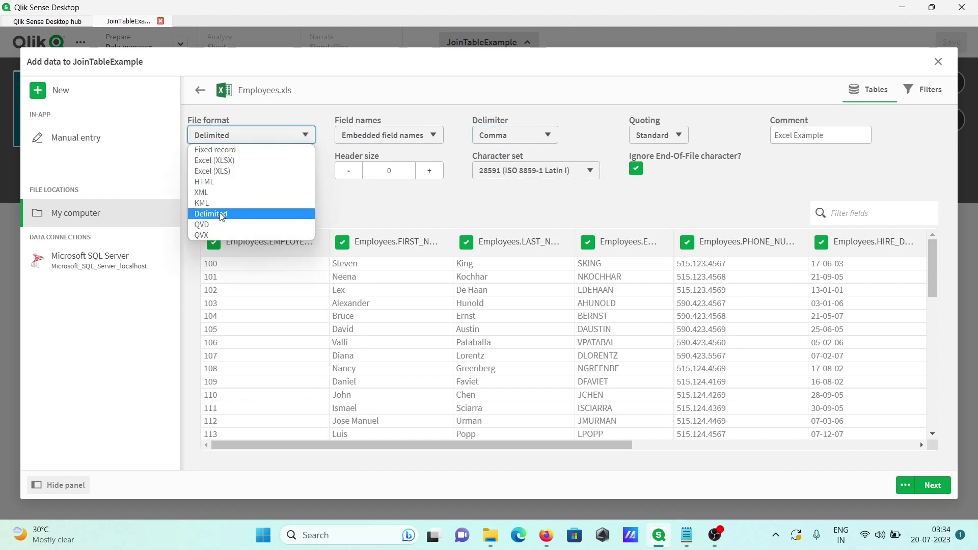
pyautogui.click(224, 149)
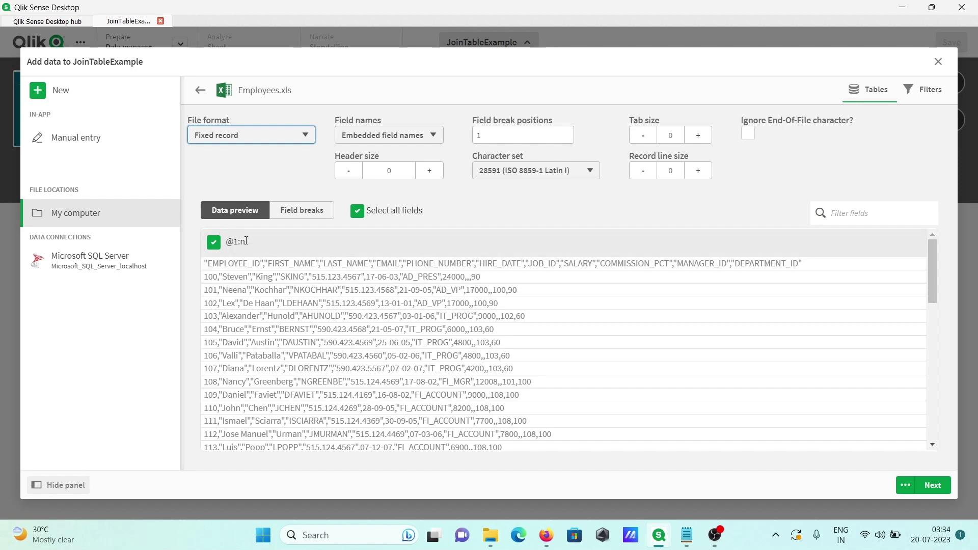
pyautogui.click(274, 135)
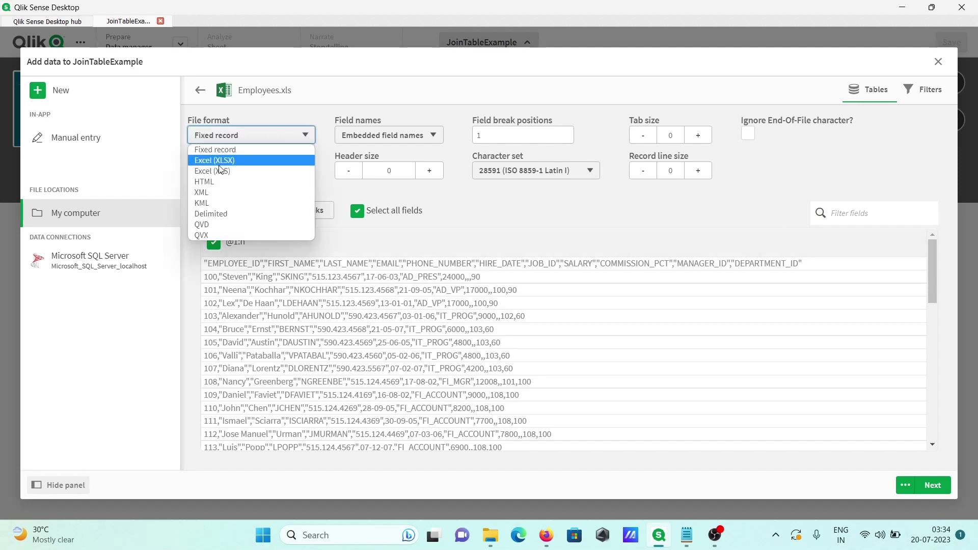
pyautogui.click(222, 212)
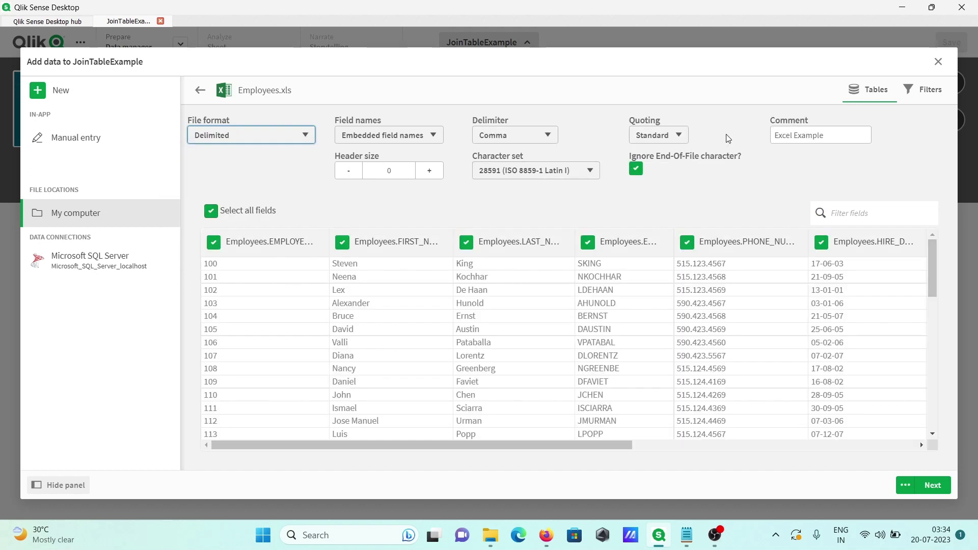
# Step: Change the comment to 'Excel Example Tutorial' and uncheck 'Ignore End-Of-File character?'
pyautogui.click(843, 134)
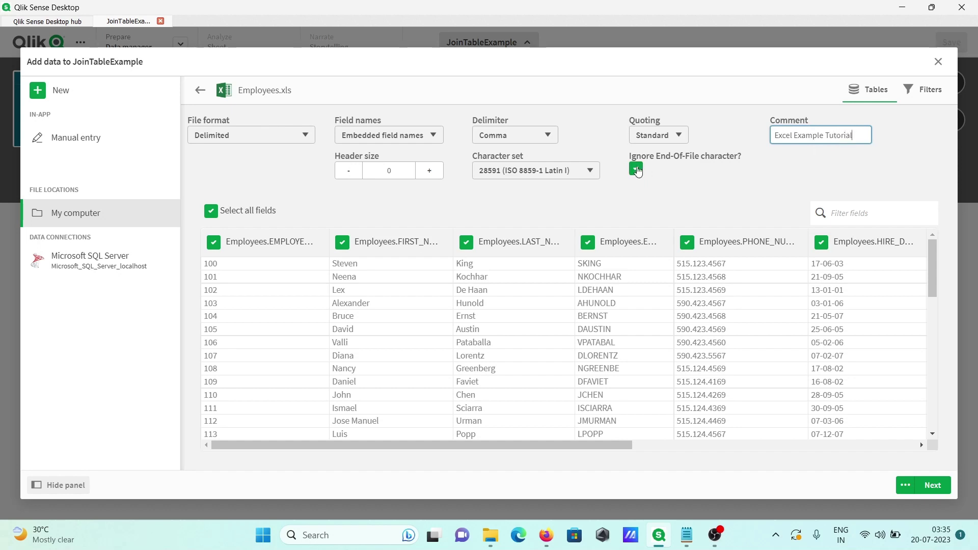
pyautogui.click(636, 168)
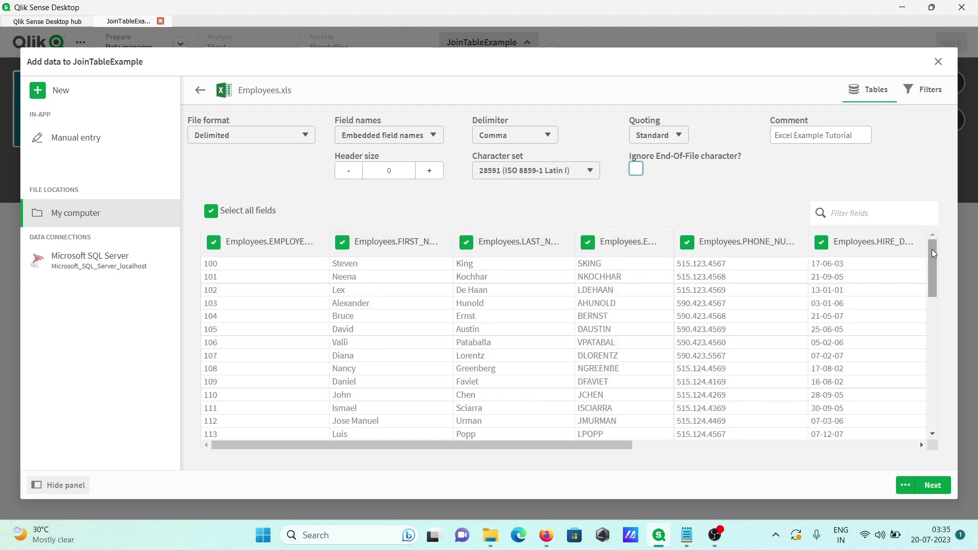
pyautogui.moveTo(931, 249); pyautogui.dragTo(947, 437)
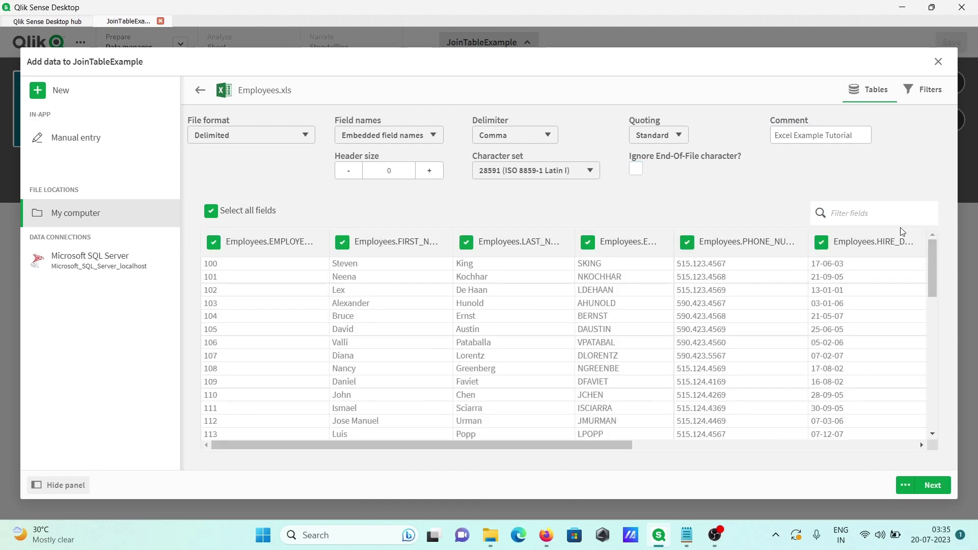
pyautogui.click(635, 169)
pyautogui.click(661, 141)
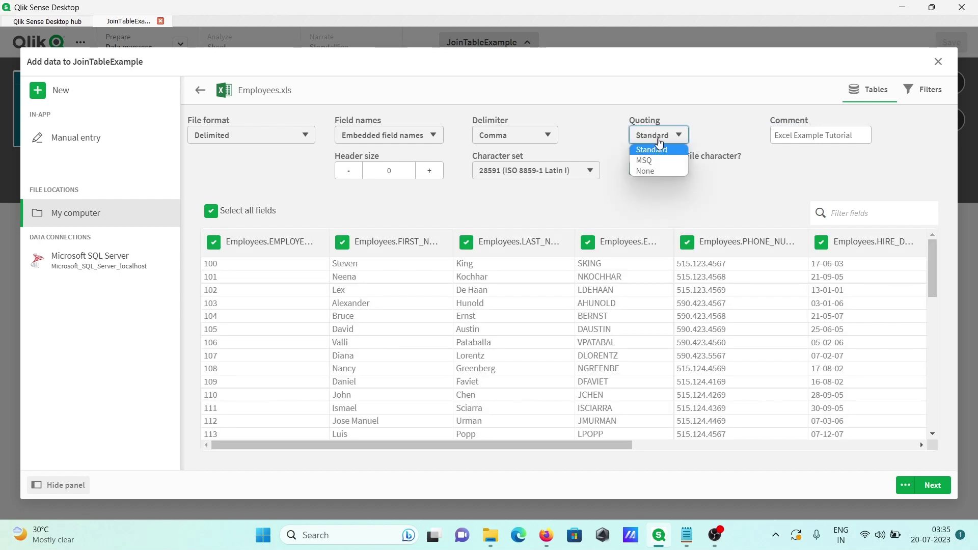
pyautogui.click(644, 162)
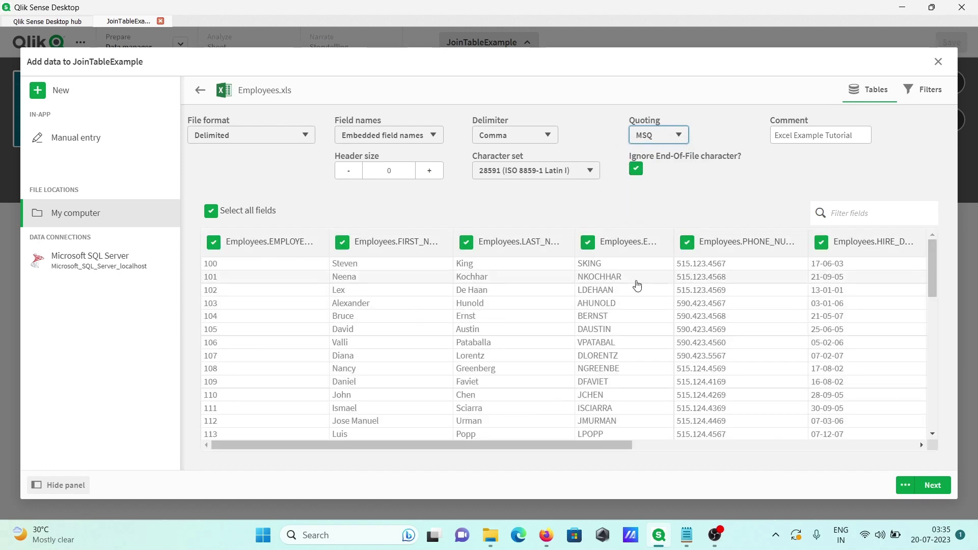
pyautogui.moveTo(620, 447); pyautogui.dragTo(591, 437)
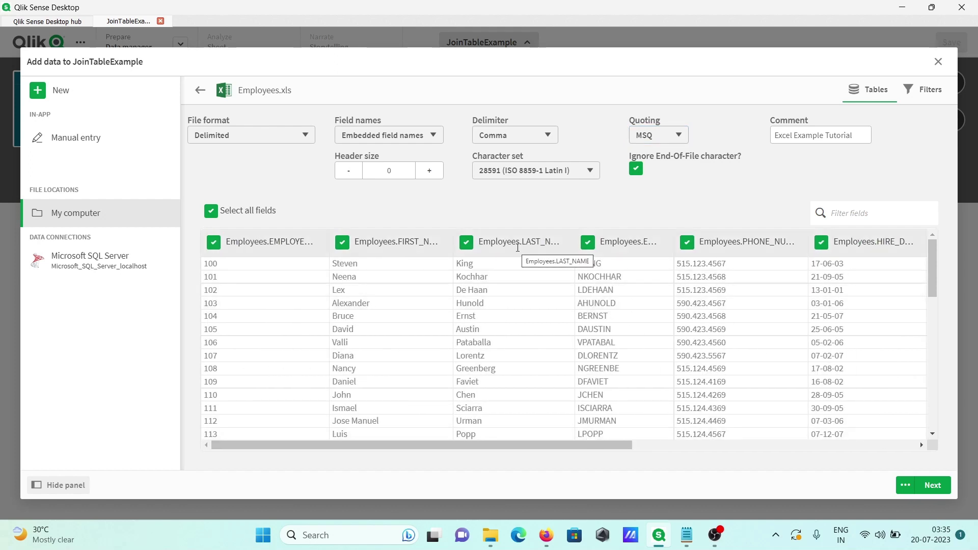
pyautogui.click(656, 135)
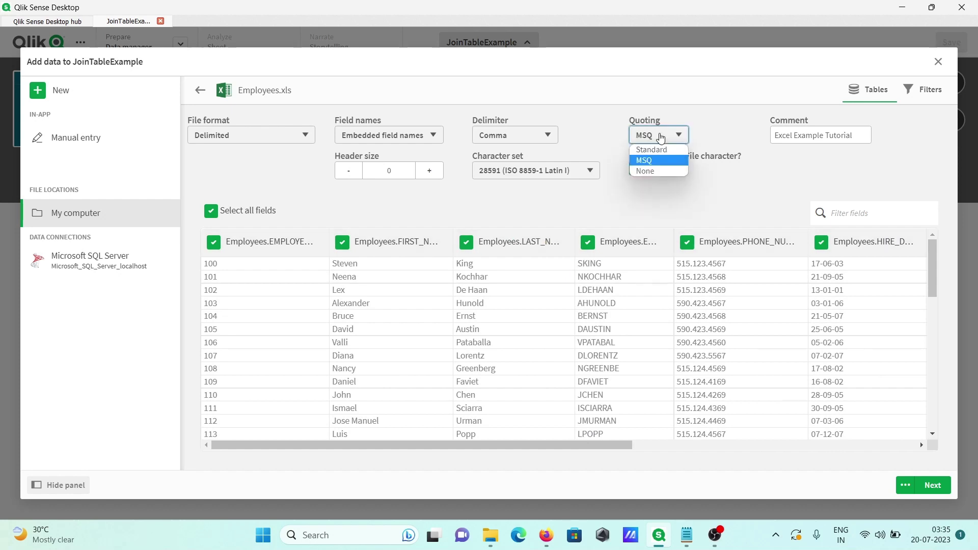
pyautogui.click(653, 150)
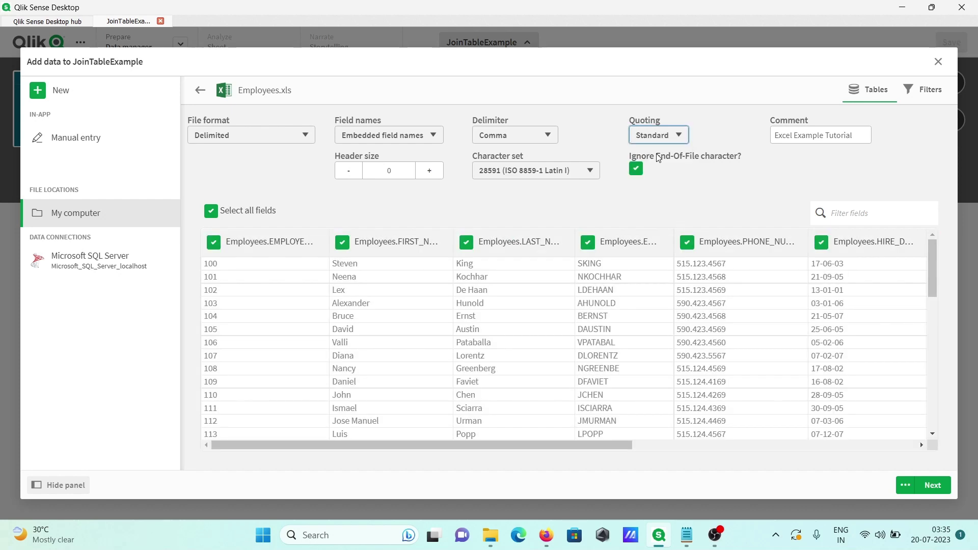
pyautogui.click(633, 172)
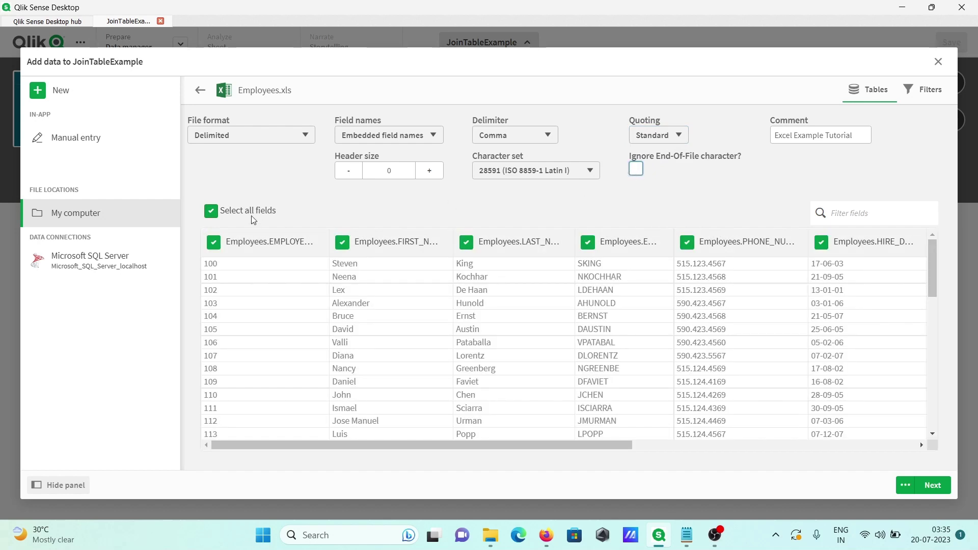
# Step: Keep all Employees.xls fields selected except COMMISSION, which is unchecked
pyautogui.click(208, 215)
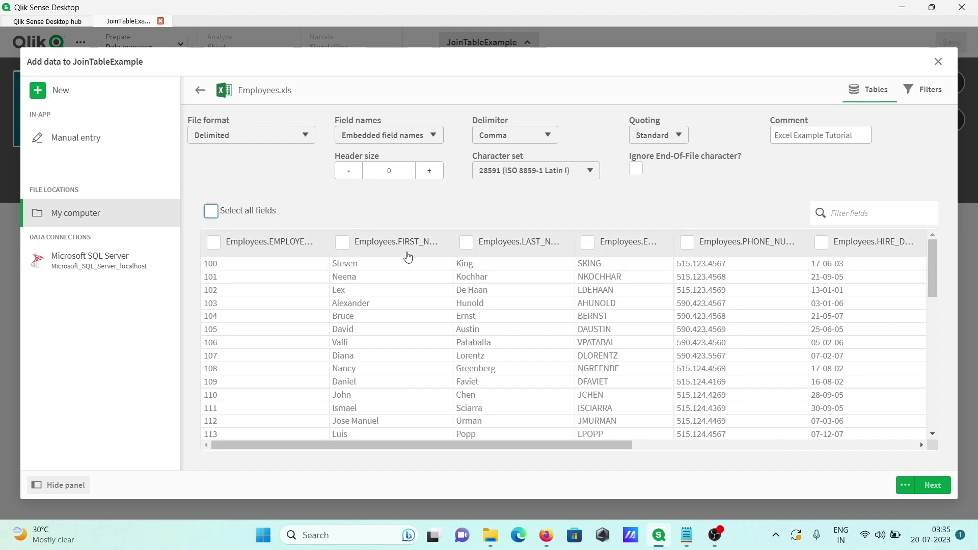
pyautogui.click(211, 212)
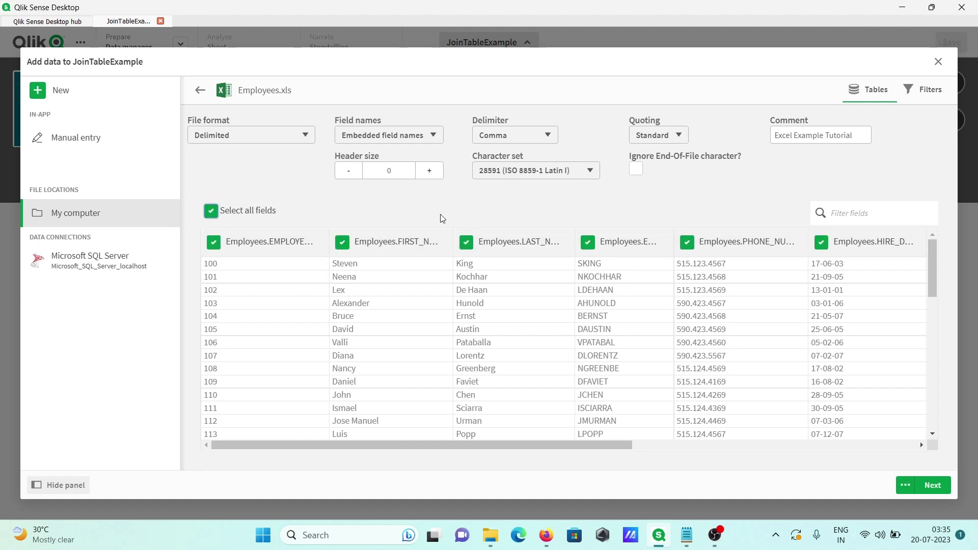
pyautogui.click(422, 135)
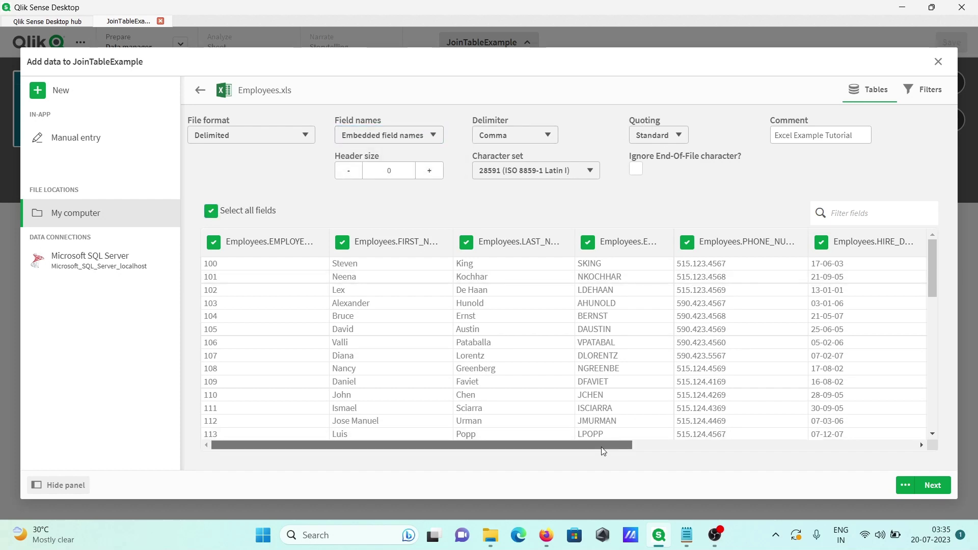
pyautogui.moveTo(601, 447); pyautogui.dragTo(775, 441)
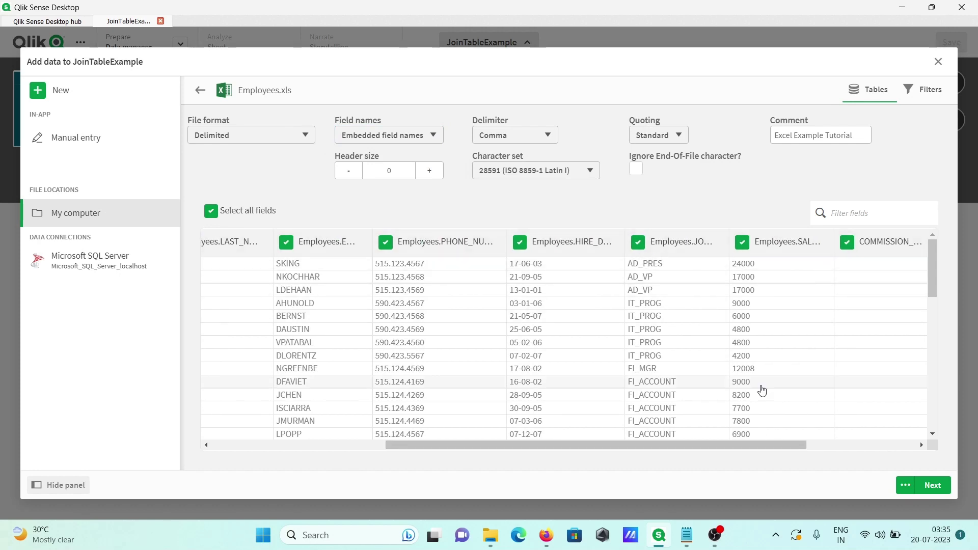
pyautogui.moveTo(751, 447); pyautogui.dragTo(806, 445)
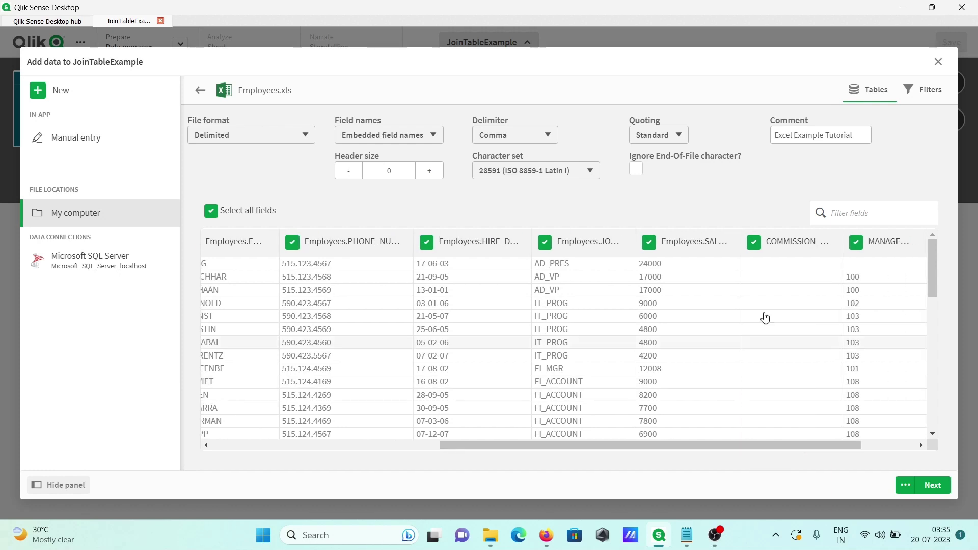
pyautogui.click(755, 243)
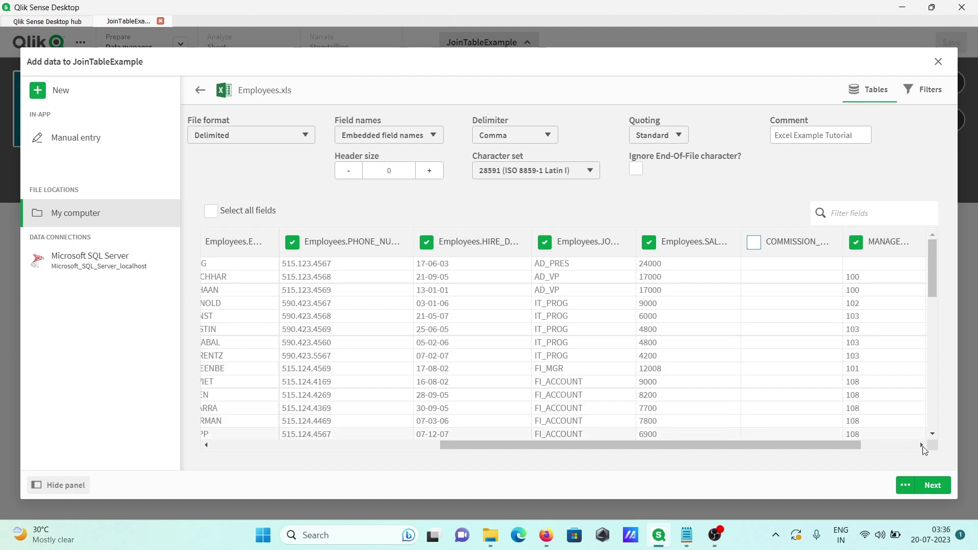
# Step: Add the Employees.xls table and preview the EMPLOYEES and Employees tables' data
pyautogui.click(931, 485)
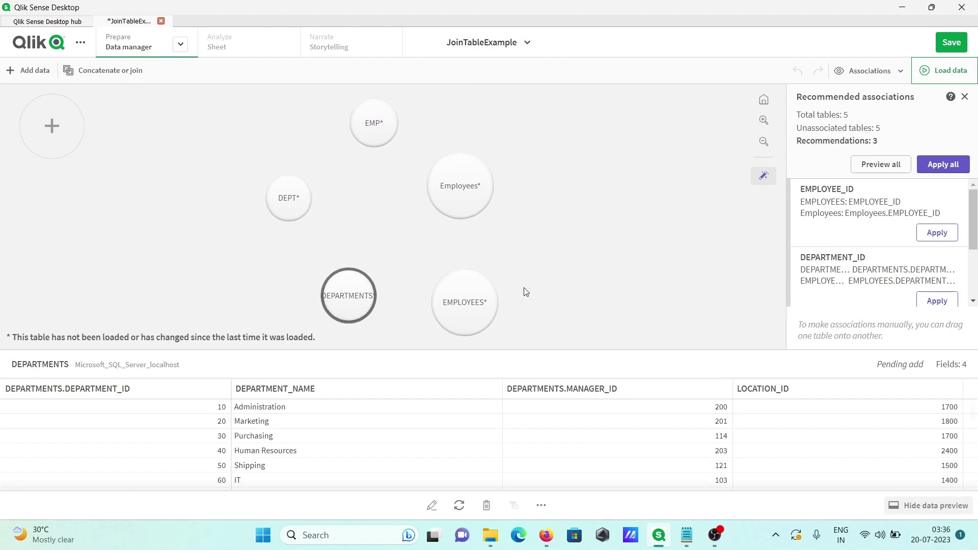
pyautogui.click(461, 300)
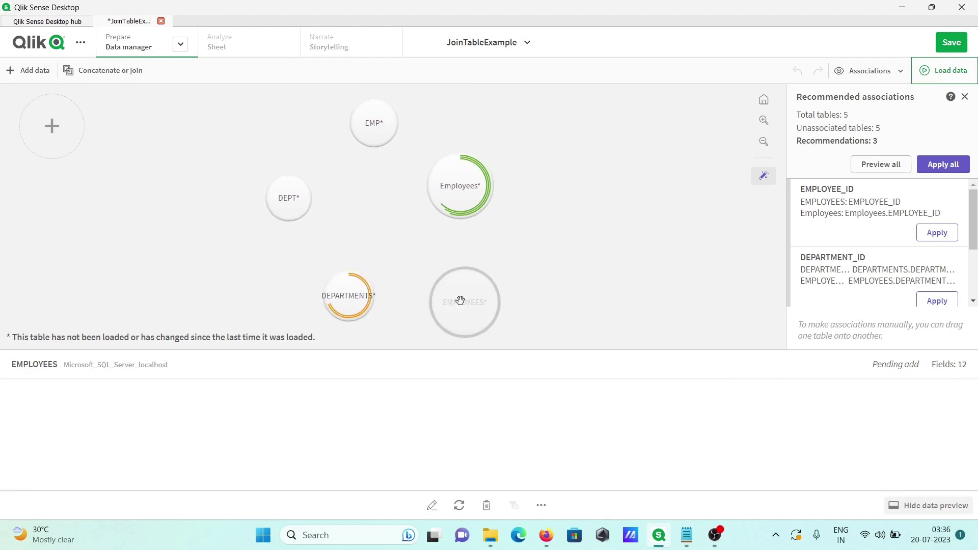
pyautogui.click(465, 206)
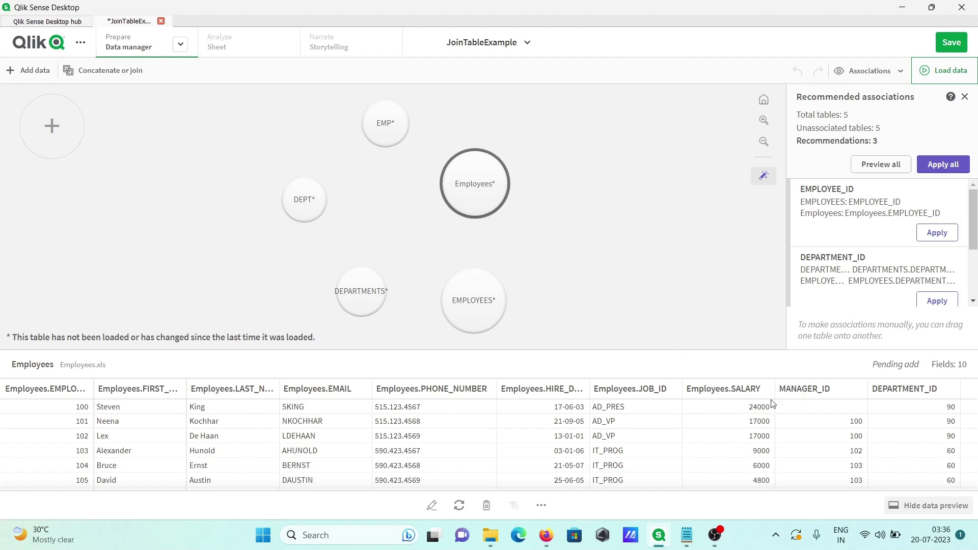
pyautogui.click(913, 516)
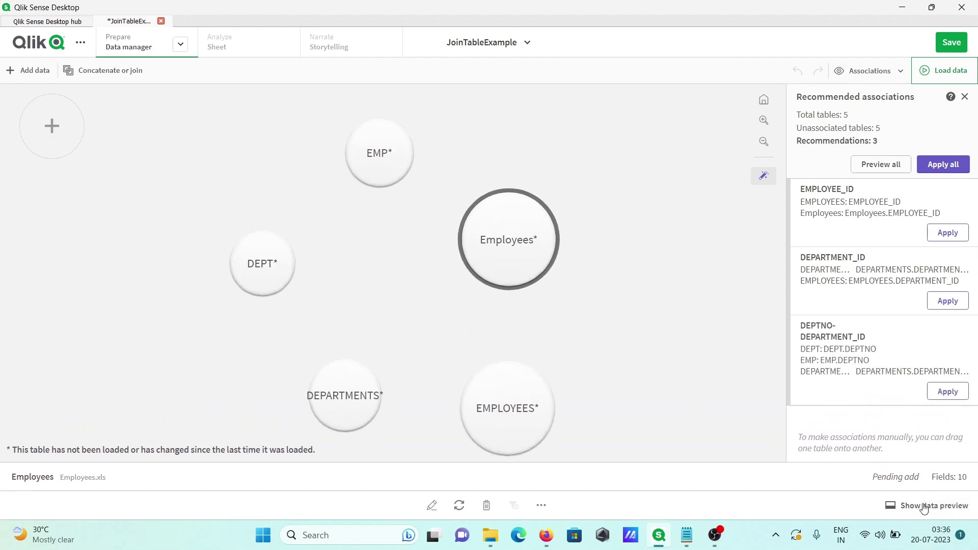
pyautogui.click(924, 506)
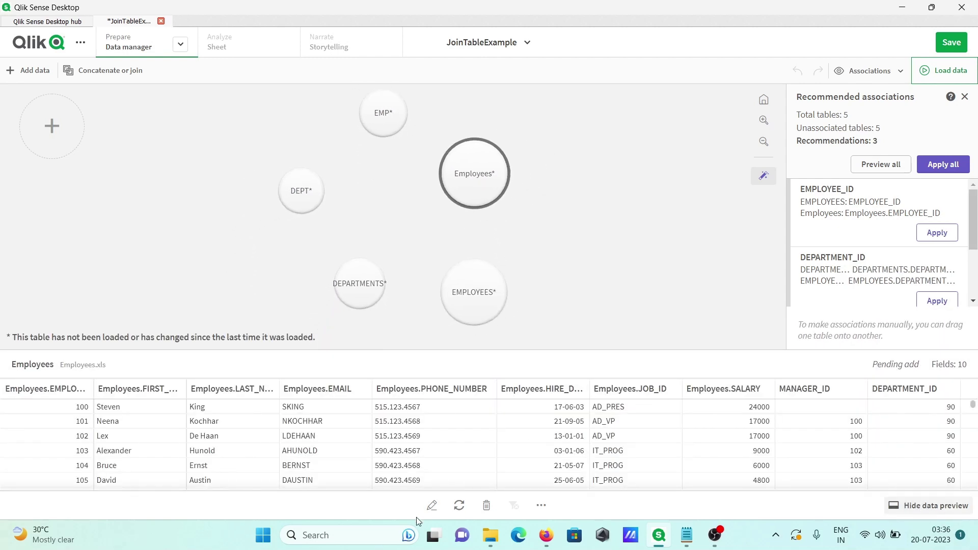
# Step: Edit the Employees table, hide its preview, and switch the data manager to Tables view
pyautogui.click(431, 510)
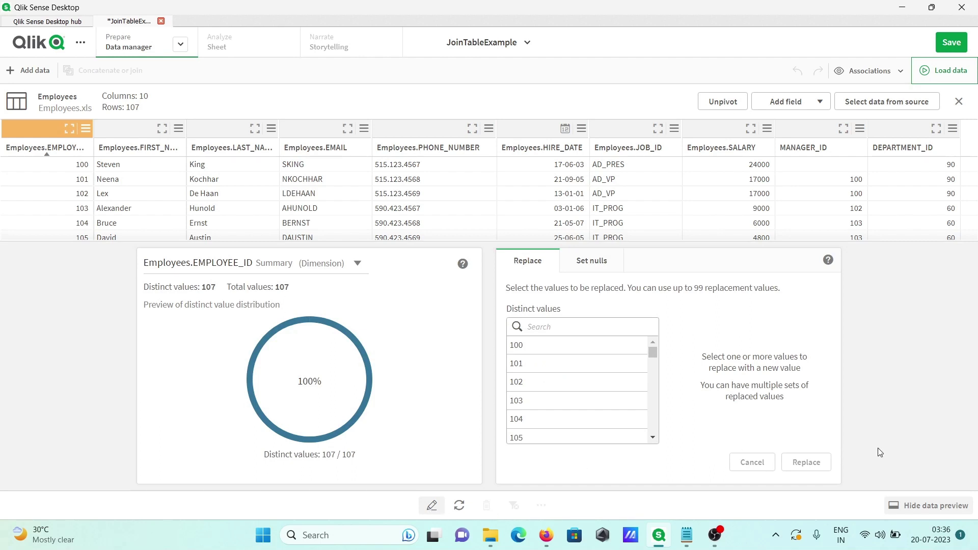
pyautogui.click(936, 506)
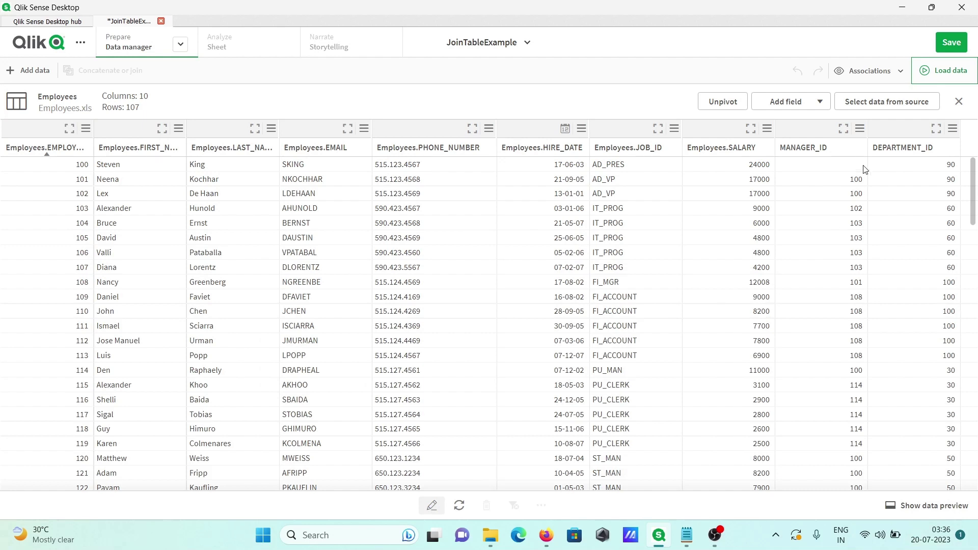
pyautogui.click(902, 72)
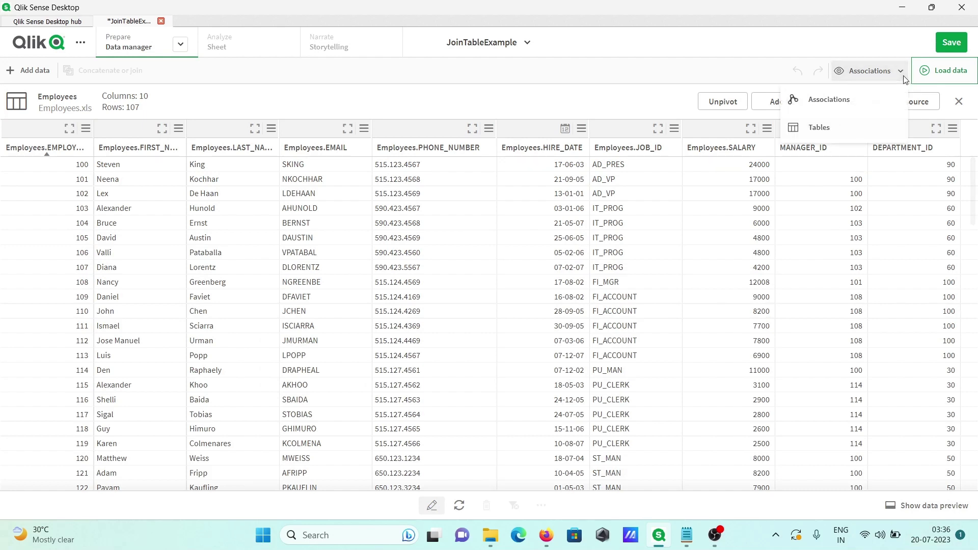
pyautogui.click(819, 127)
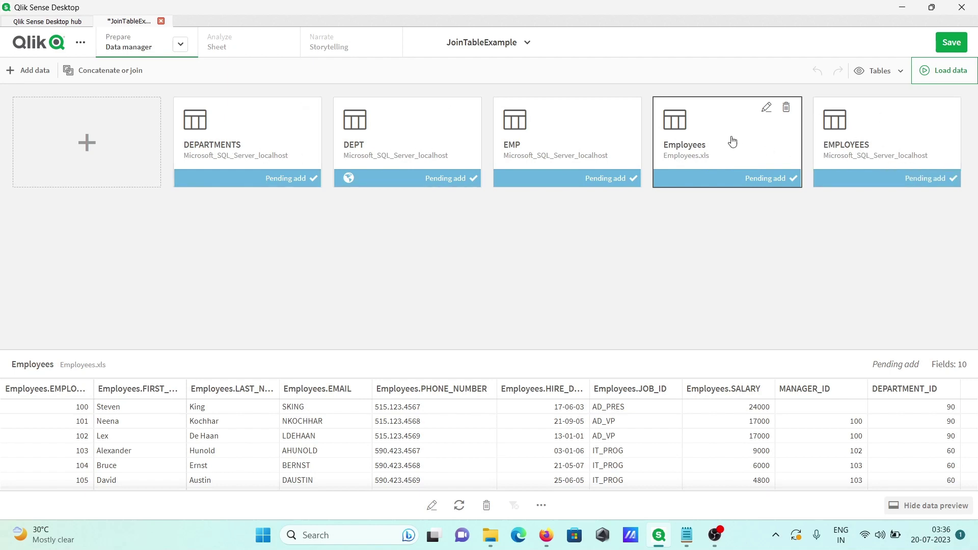
pyautogui.click(767, 107)
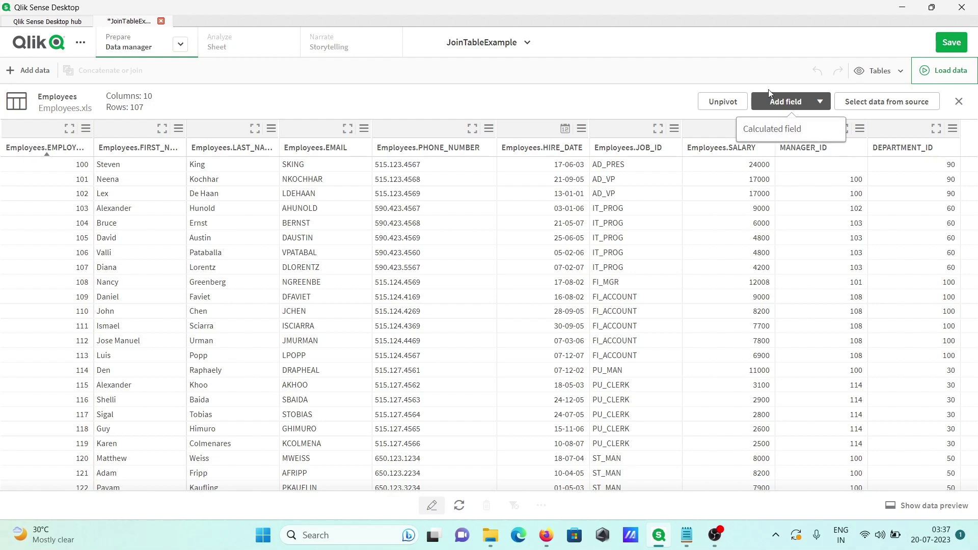
pyautogui.click(767, 73)
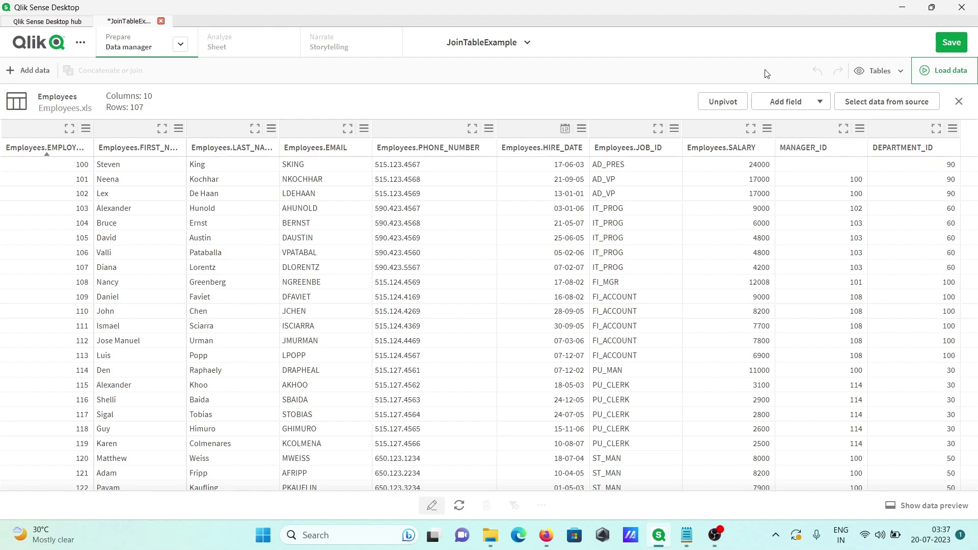
# Step: Load data with recommended associations applied, dismiss the success message, and save JoinTableExample
pyautogui.click(930, 76)
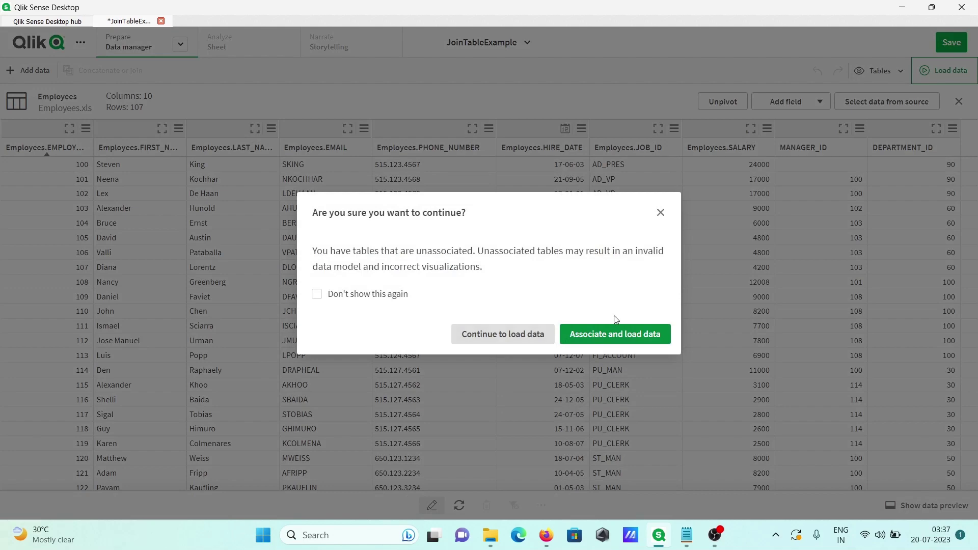
pyautogui.click(592, 339)
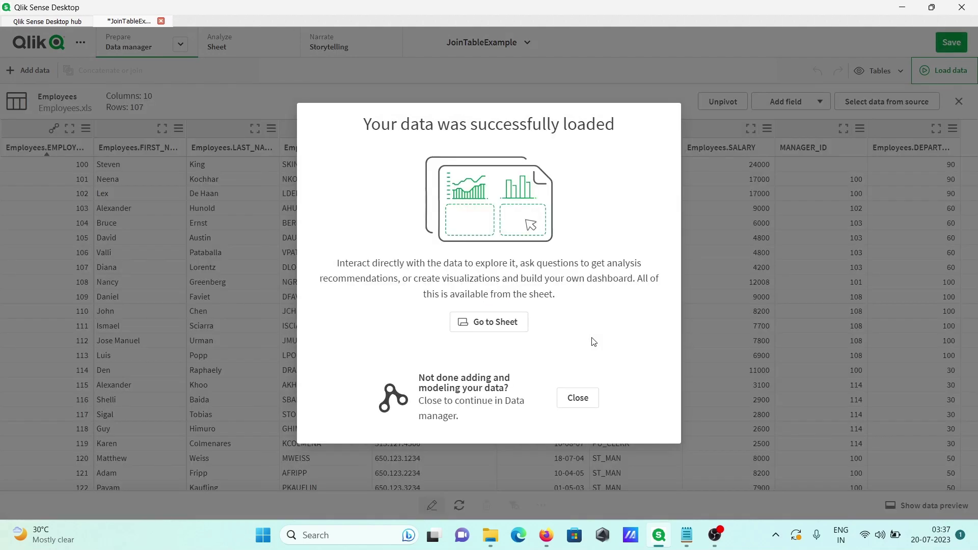
pyautogui.click(576, 399)
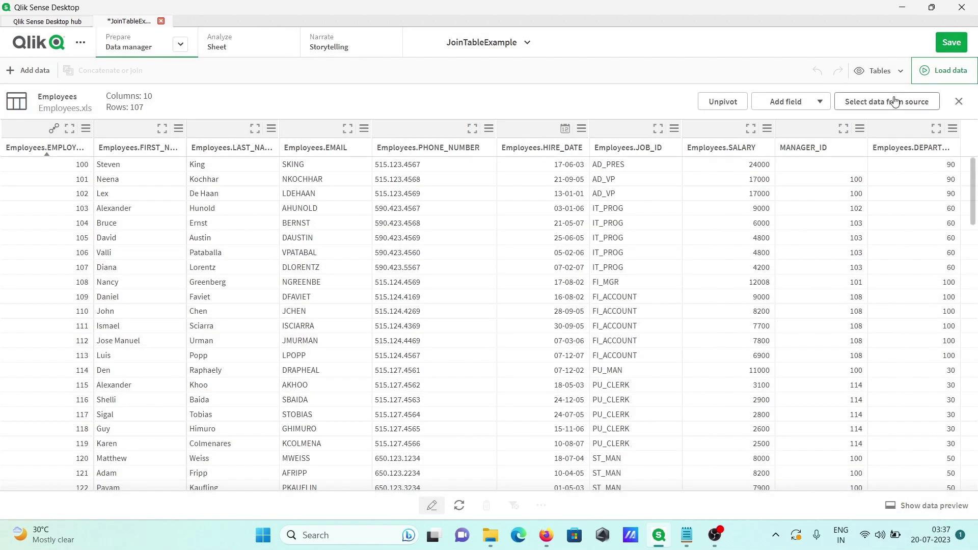
pyautogui.click(952, 42)
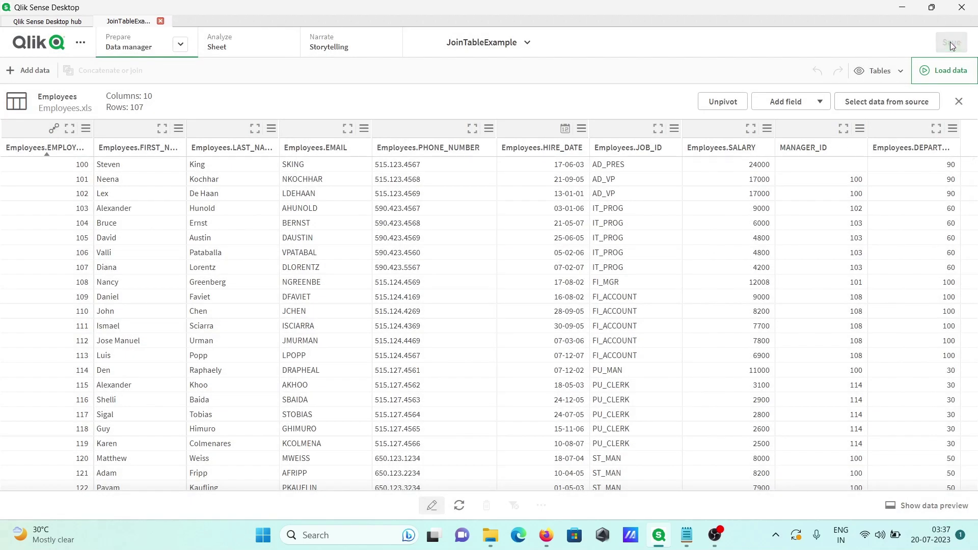
pyautogui.click(698, 544)
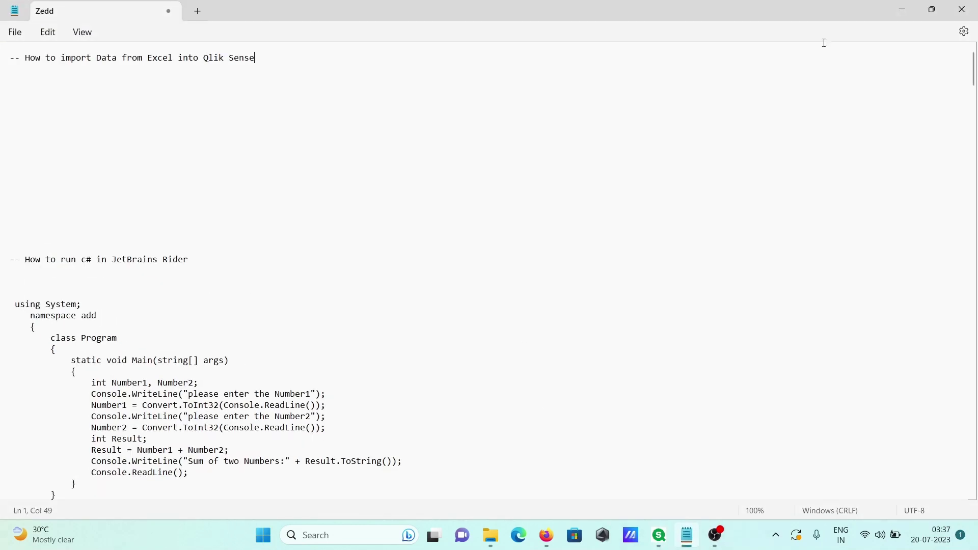
pyautogui.click(905, 10)
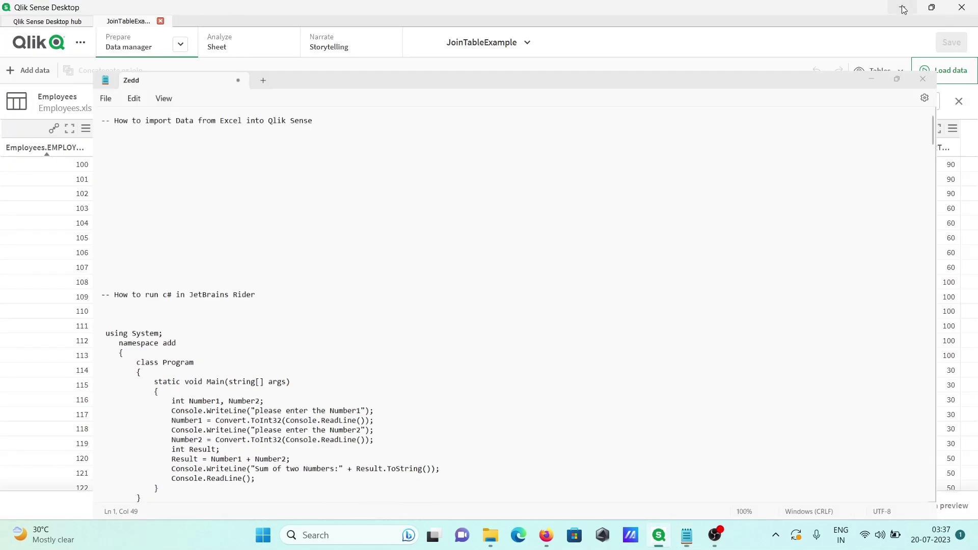